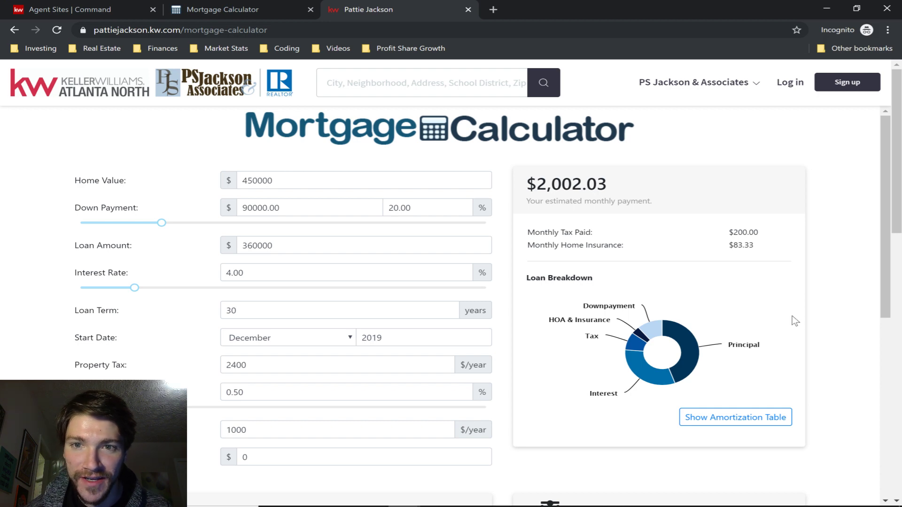
Step: Show the existing mortgage calculator's yearly amortization table
scroll(447, 235, "down", 6)
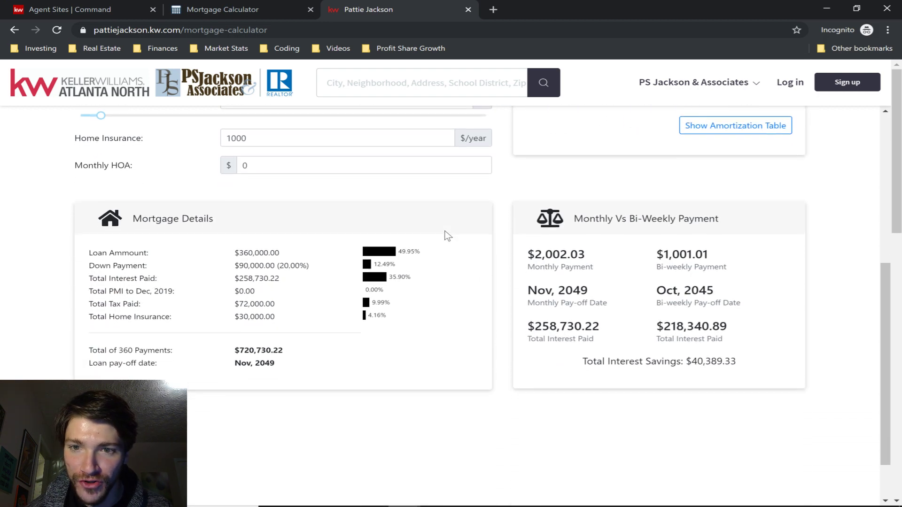
scroll(447, 235, "up", 6)
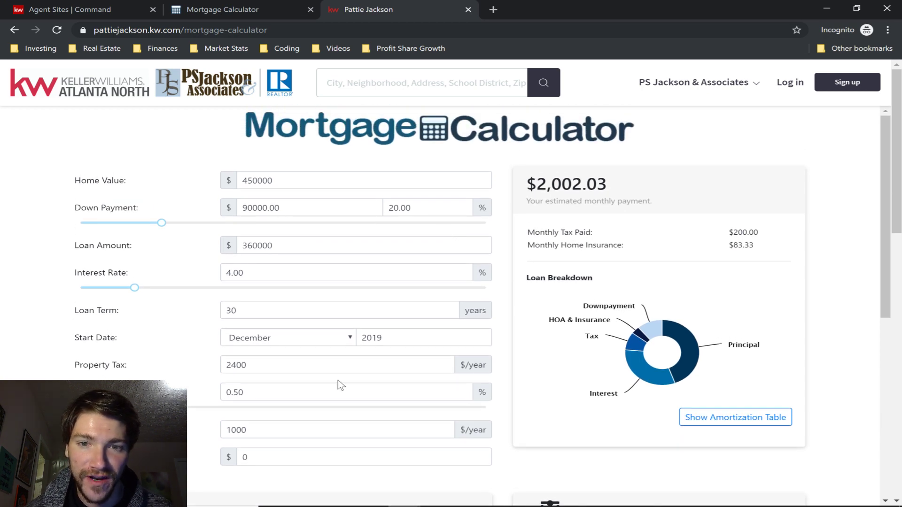
scroll(782, 289, "down", 2)
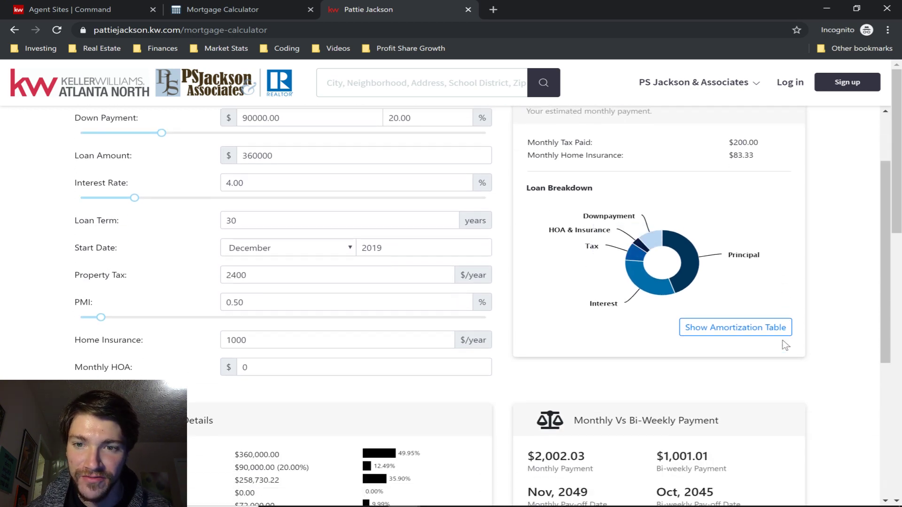
right_click(747, 331)
left_click(747, 331)
left_click(748, 330)
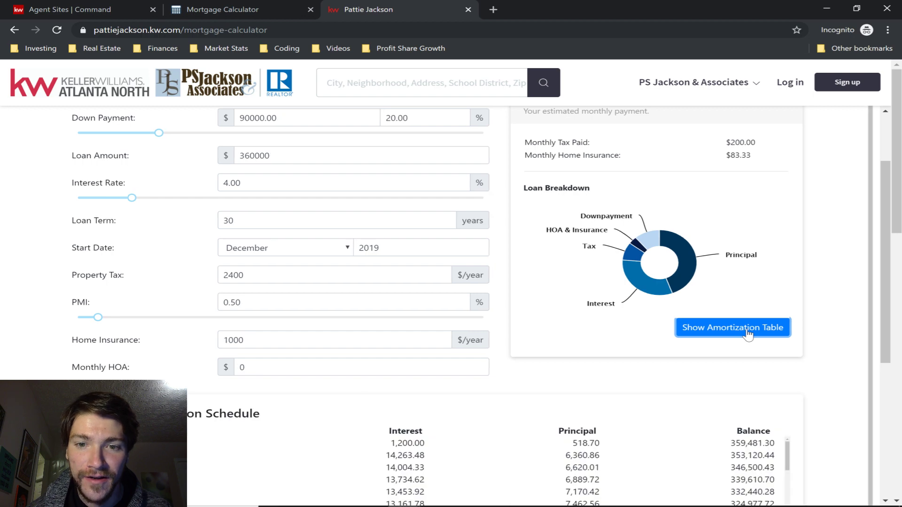
Step: Review the amortization schedule and return to the Command agent site pages list
scroll(547, 350, "down", 10)
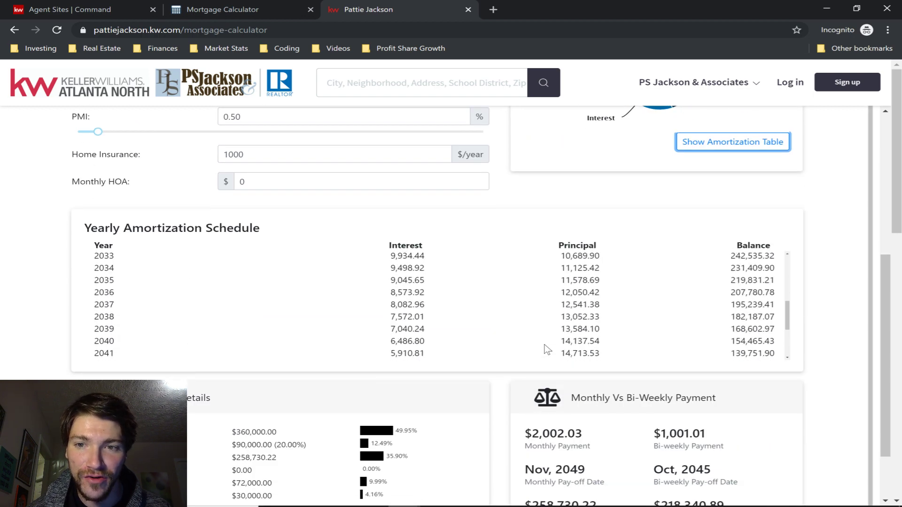
scroll(547, 350, "up", 3)
scroll(547, 350, "up", 4)
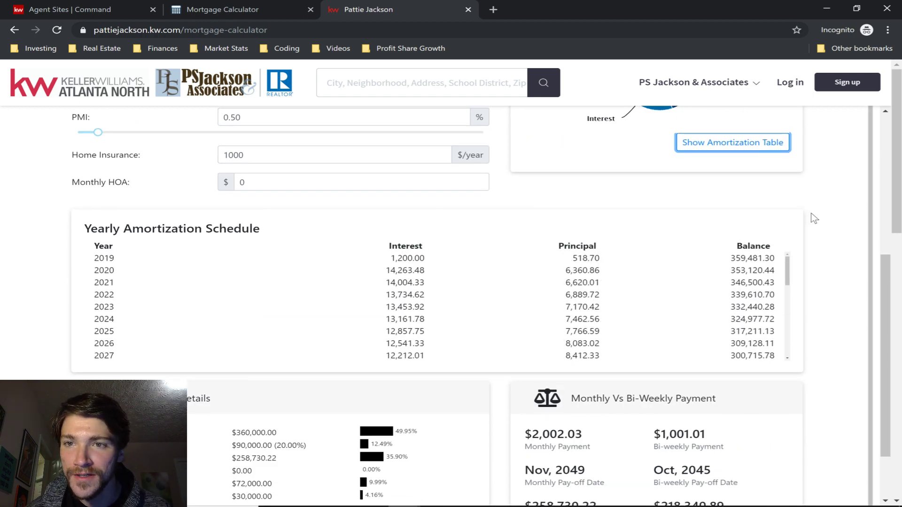
scroll(814, 219, "up", 5)
left_click(88, 7)
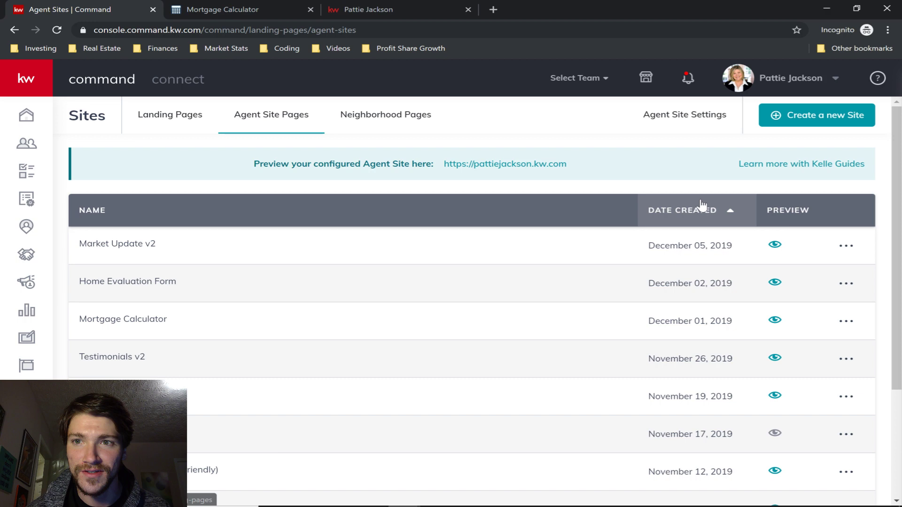
Step: Create a new On My Agent Site page and open it blank in the page editor
left_click(808, 117)
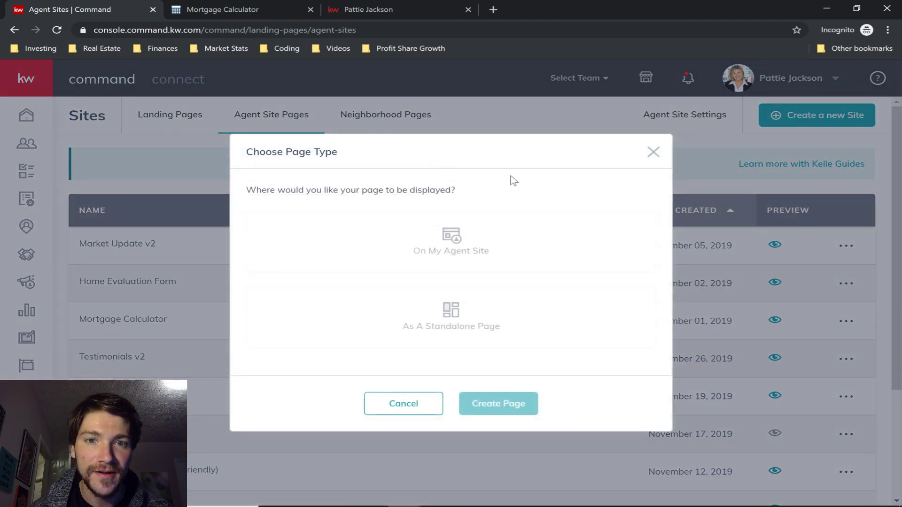
left_click(474, 252)
left_click(495, 411)
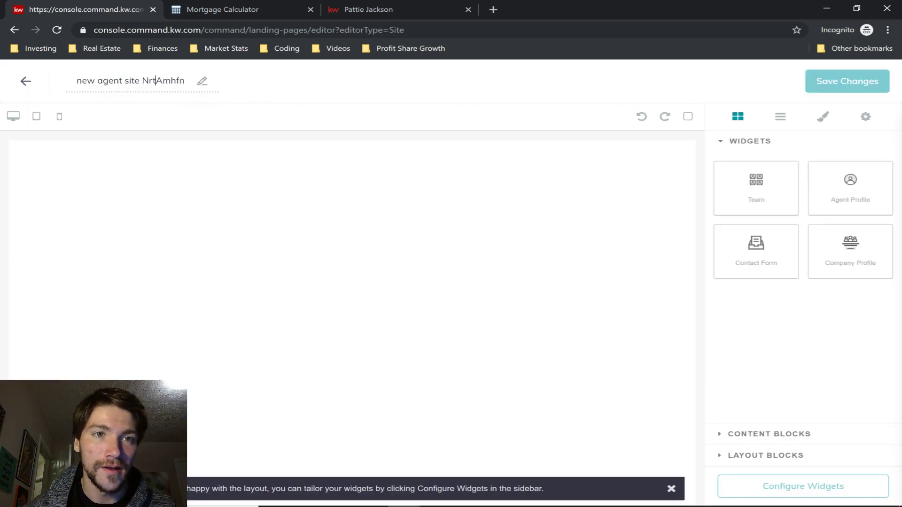
Step: Title the page 'Calc' and add a contact form plus a text block at the top
left_click(156, 80)
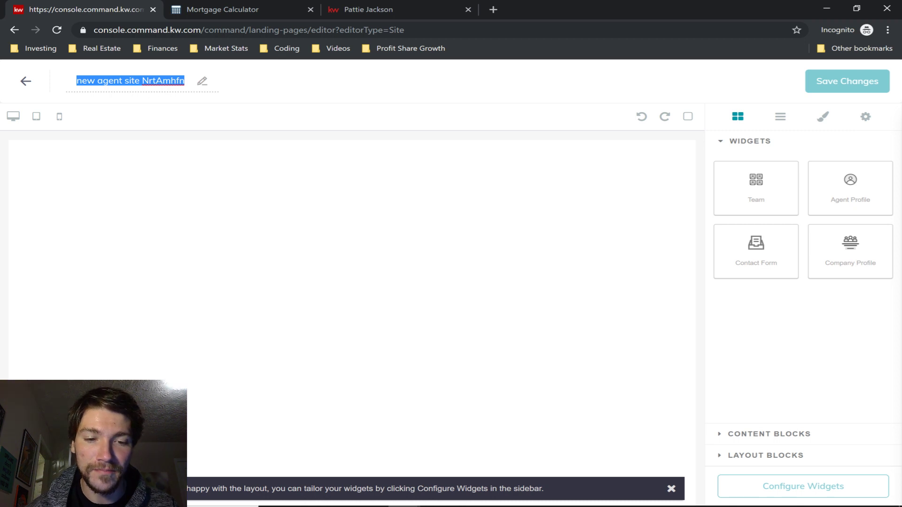
type("Calc")
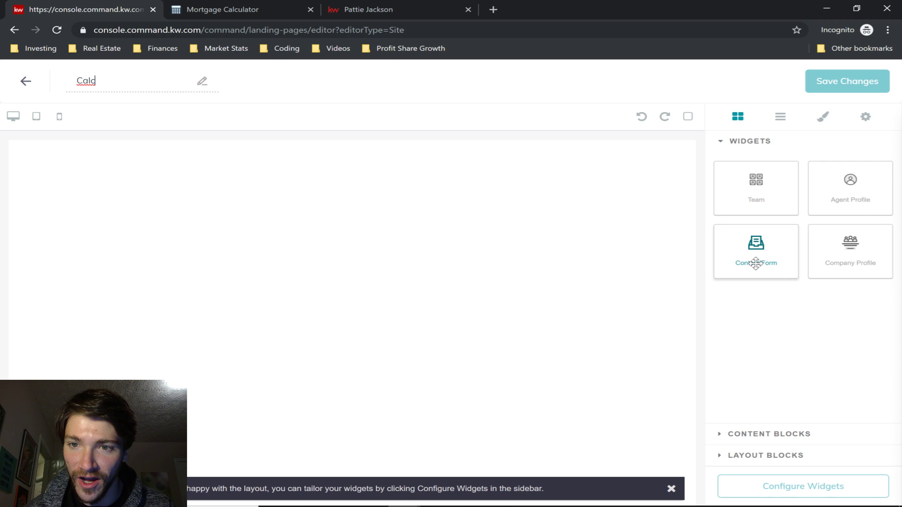
left_click_drag(755, 263, 422, 243)
left_click(755, 434)
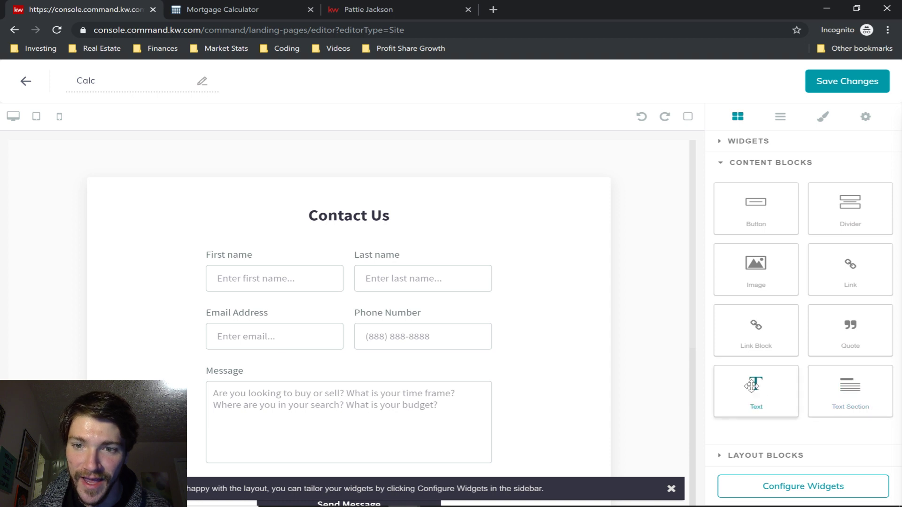
left_click_drag(751, 385, 300, 158)
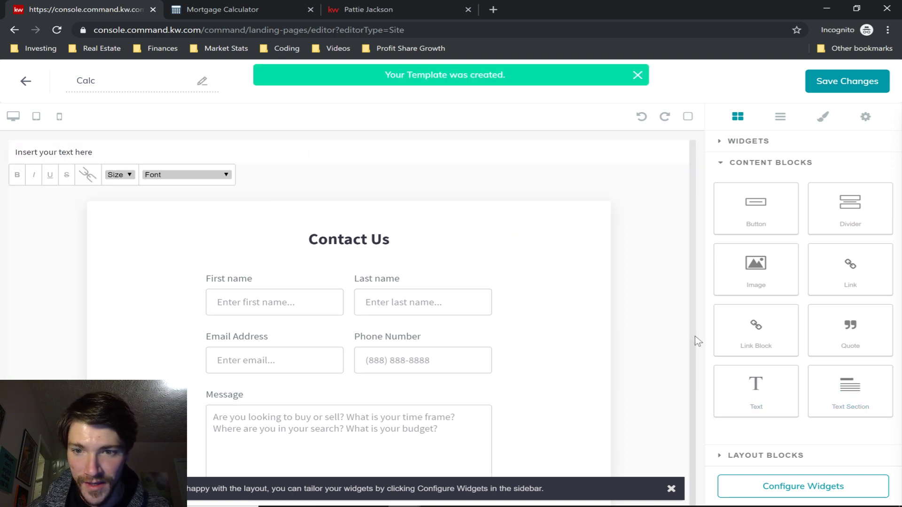
Step: Finish the widget configuration and save the page changes
left_click(805, 487)
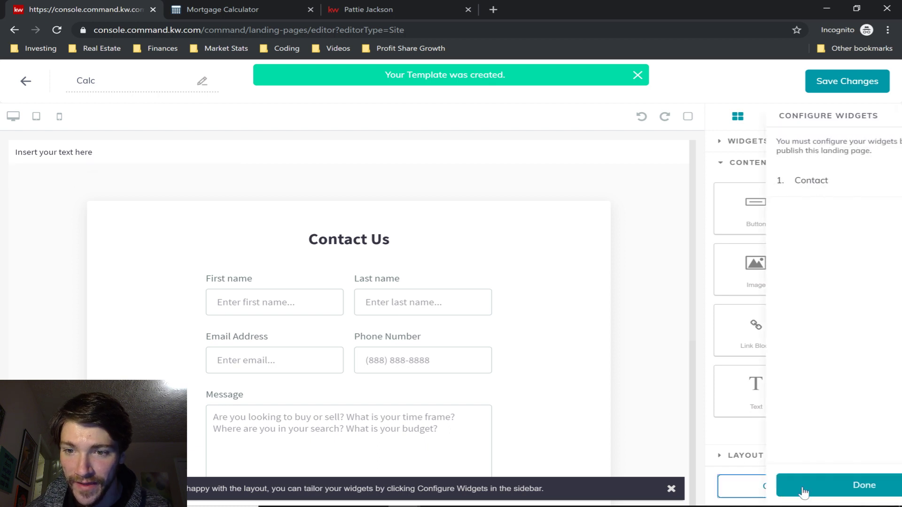
left_click(790, 486)
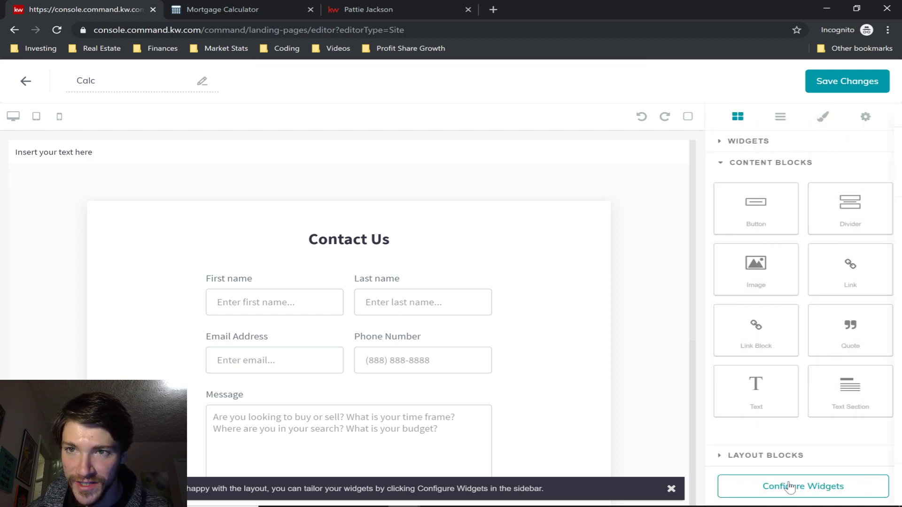
left_click(847, 87)
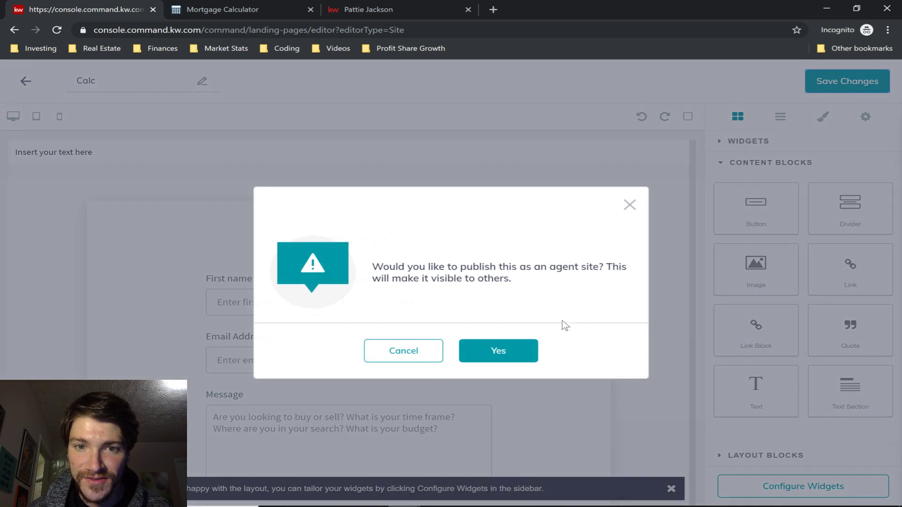
Step: Publish the Calc page to the agent site, then reopen it for editing from its actions menu
left_click(512, 350)
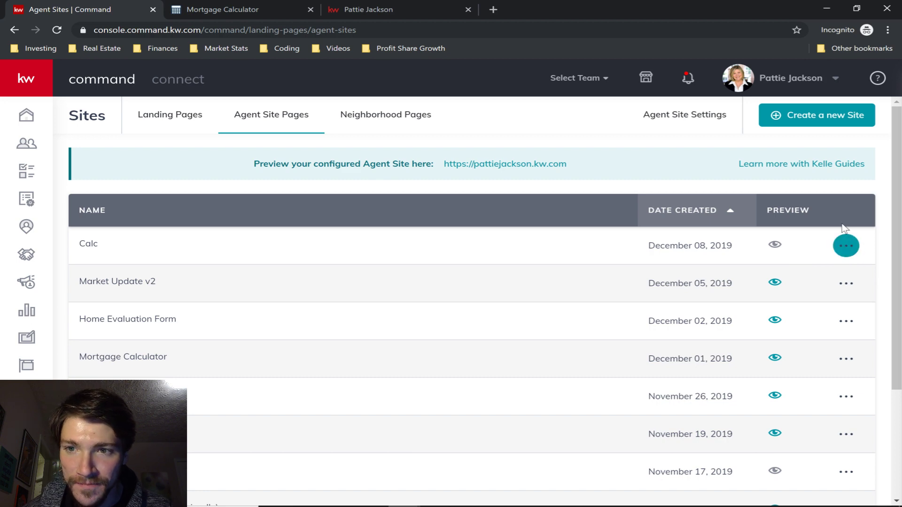
left_click(841, 248)
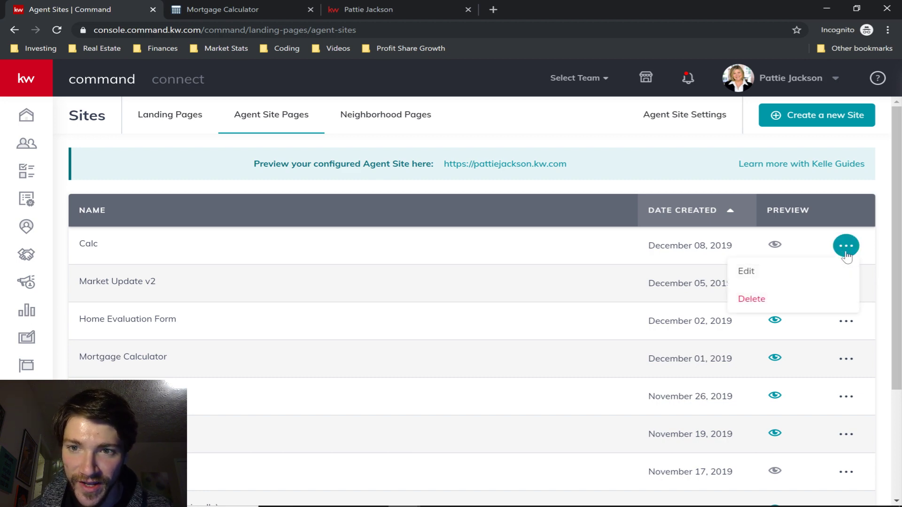
left_click(780, 276)
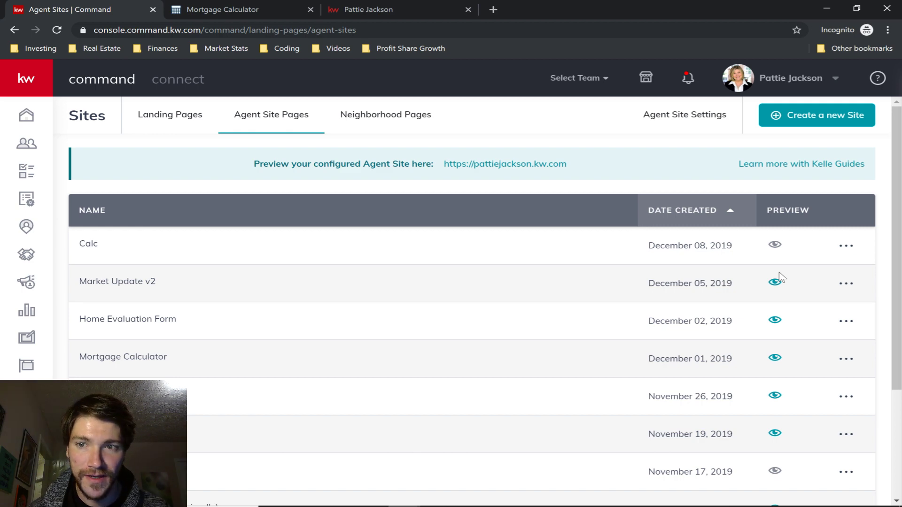
Step: Open the Full Page Calc widget page on mortgagecalculator.org
left_click(234, 6)
left_click(109, 31)
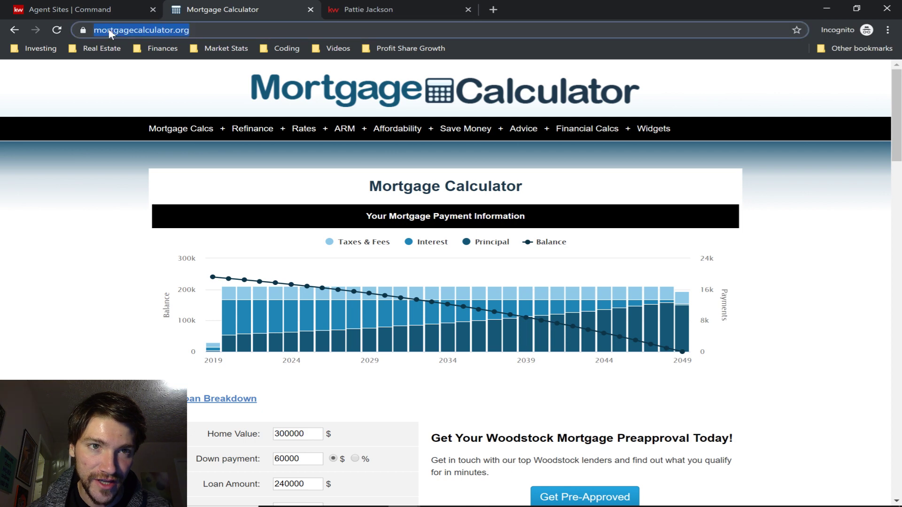
key("End")
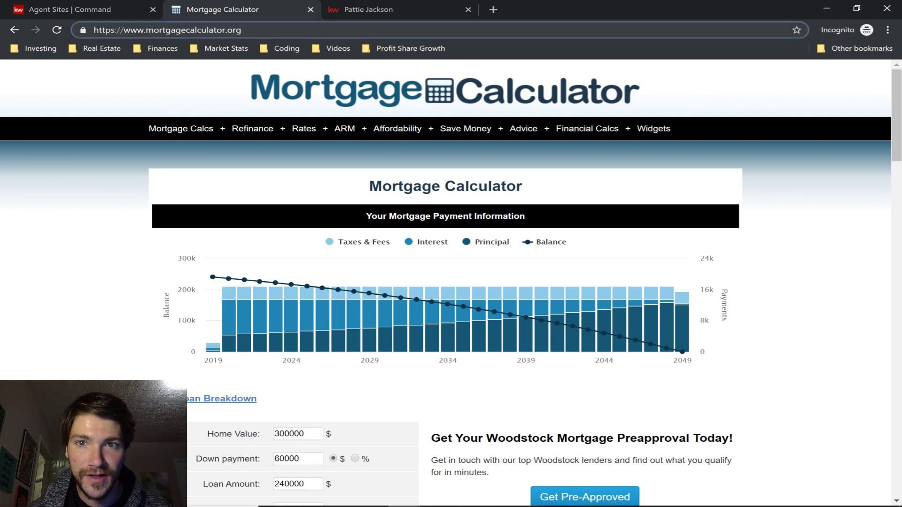
mouse_move(653, 130)
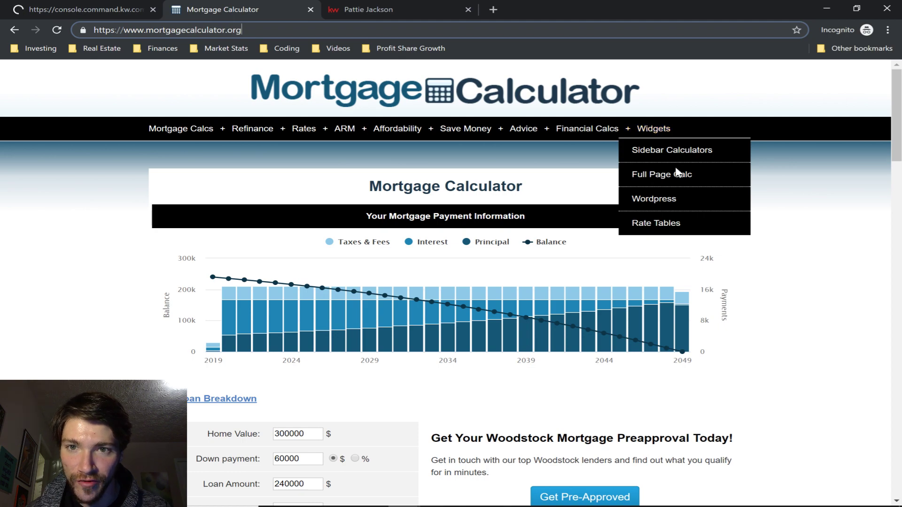
left_click(667, 180)
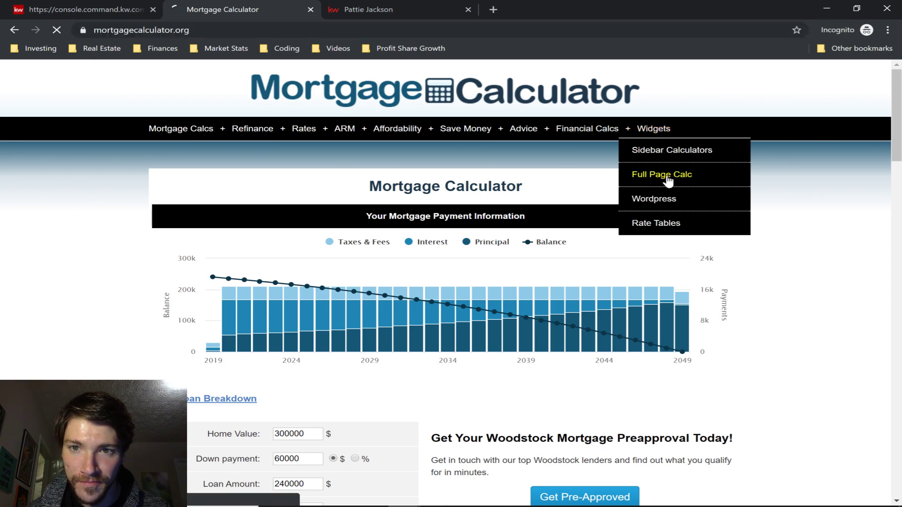
scroll(667, 180, "down", 5)
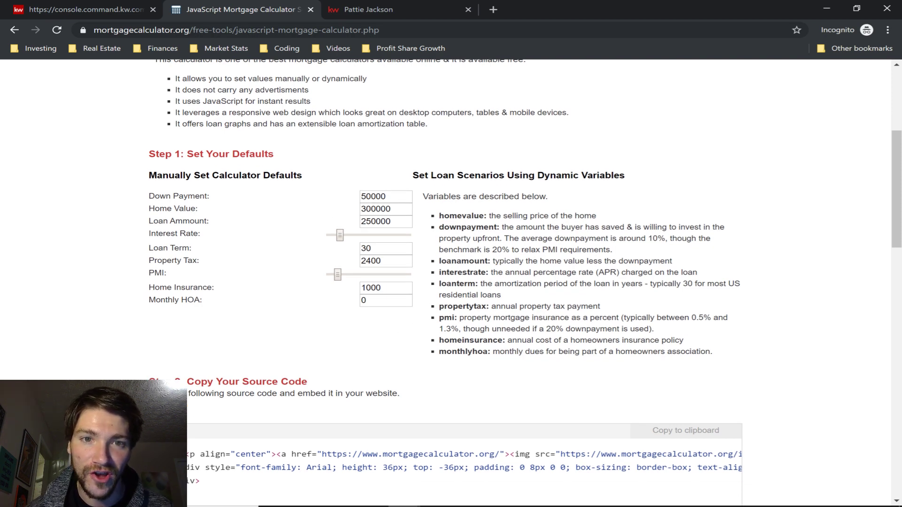
Step: Copy the full-page calculator's Step 2 embed source code to the clipboard
left_click(421, 11)
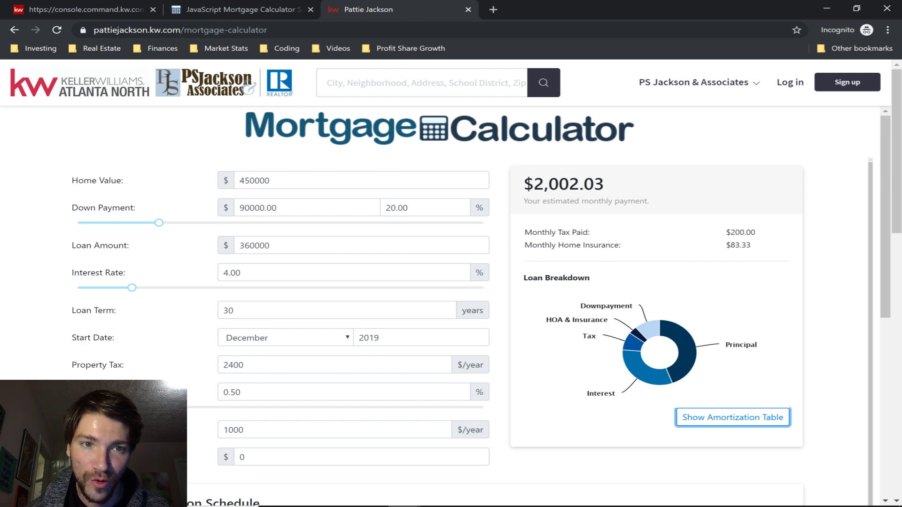
left_click(203, 10)
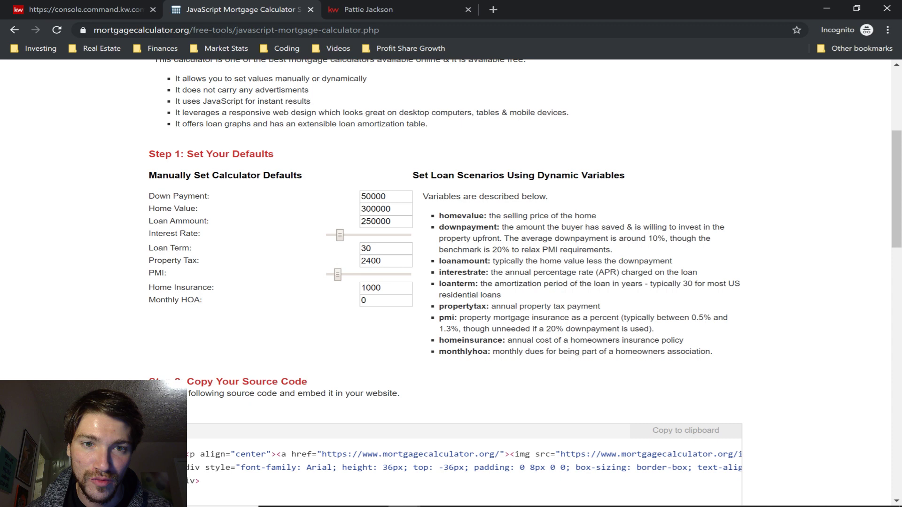
scroll(594, 215, "down", 4)
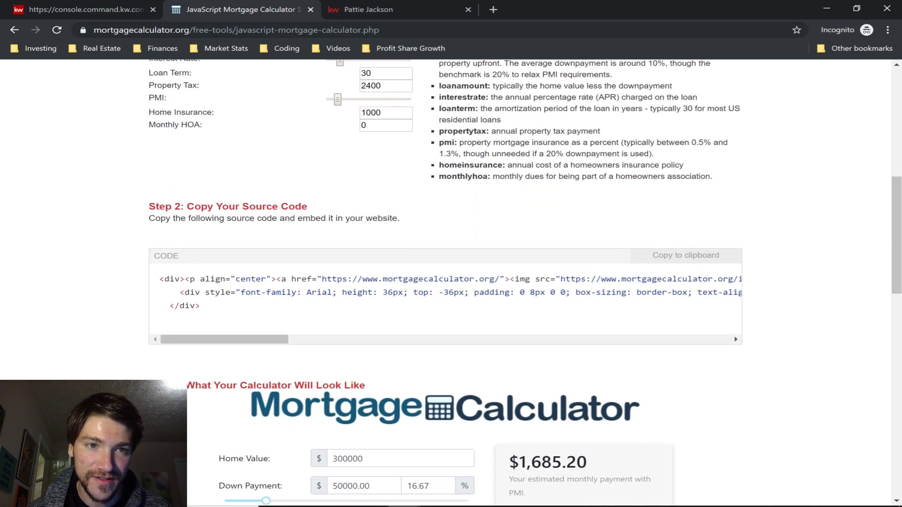
left_click_drag(155, 207, 301, 206)
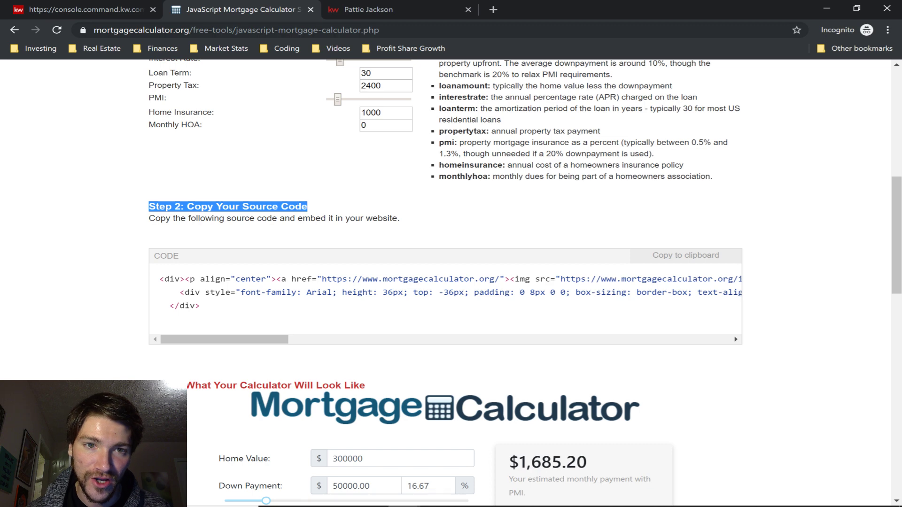
left_click(308, 206)
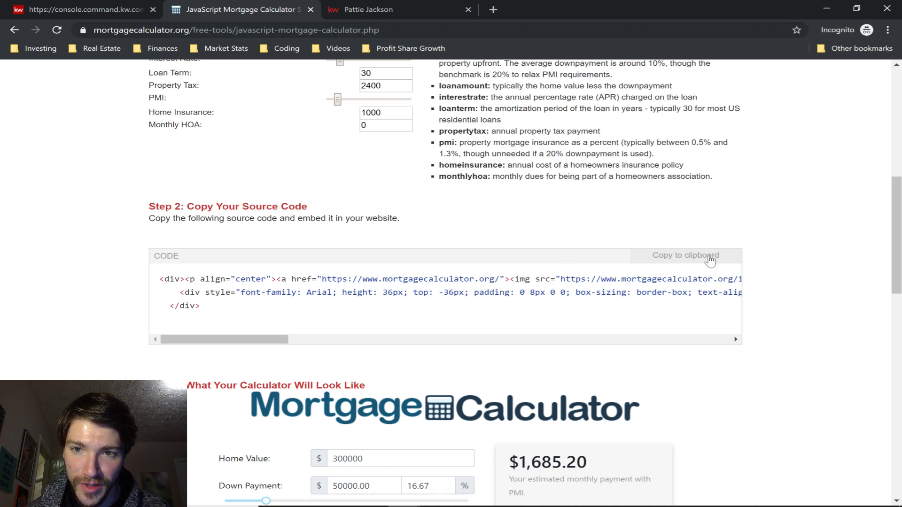
left_click(676, 259)
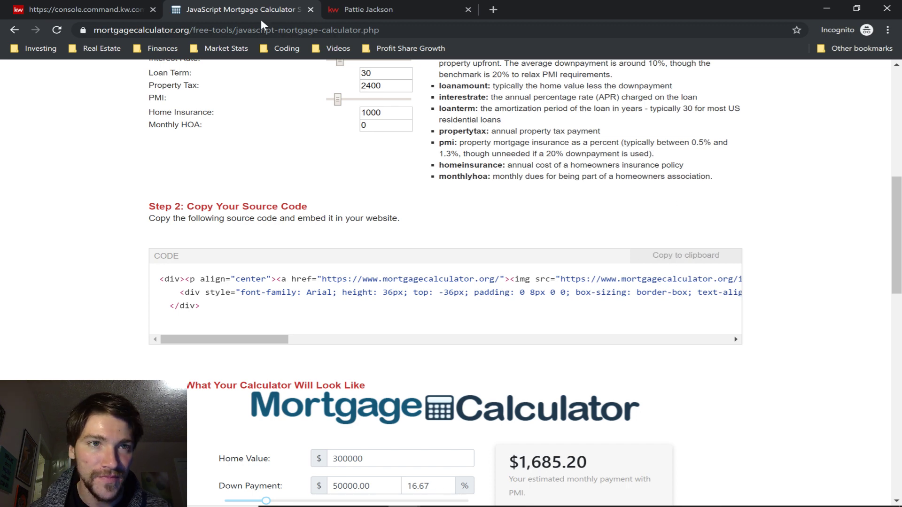
left_click(81, 9)
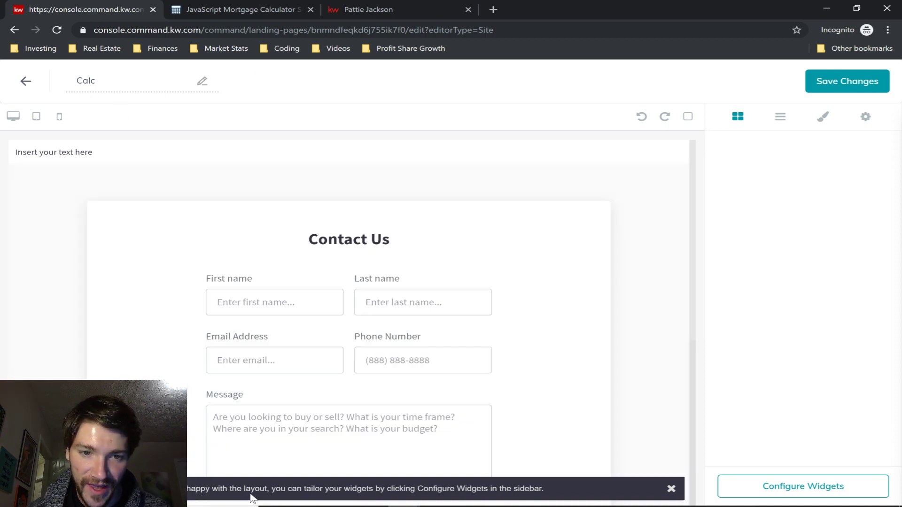
Step: Replace the 'Insert your text here' placeholder in the top text block with the copied embed code
left_click(670, 489)
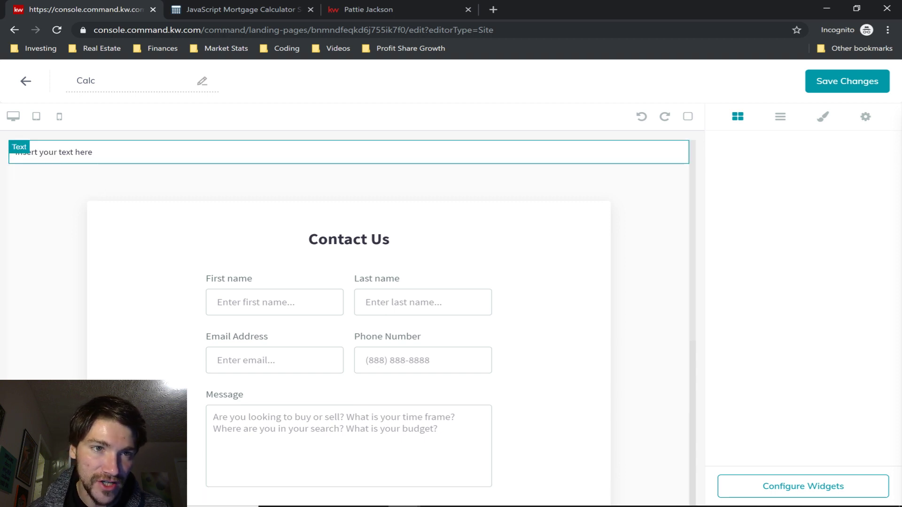
left_click(188, 152)
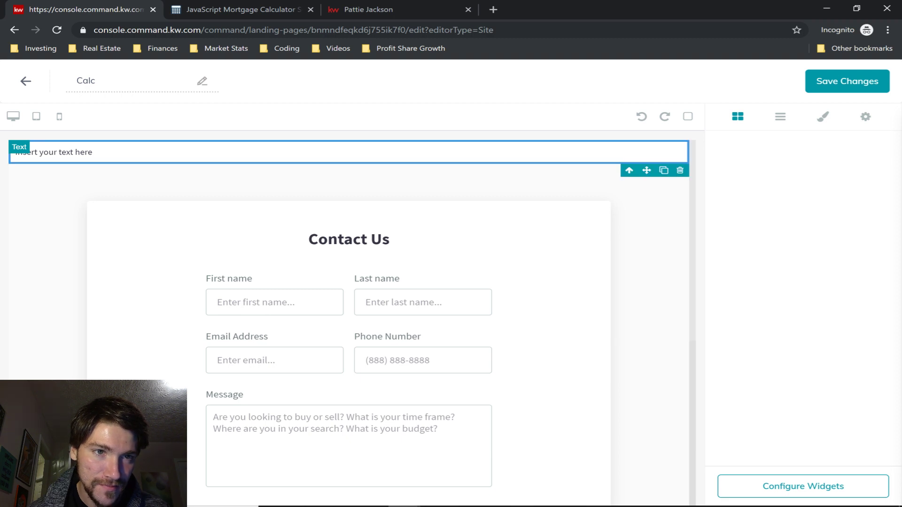
left_click_drag(93, 152, 14, 152)
key("BackSpace")
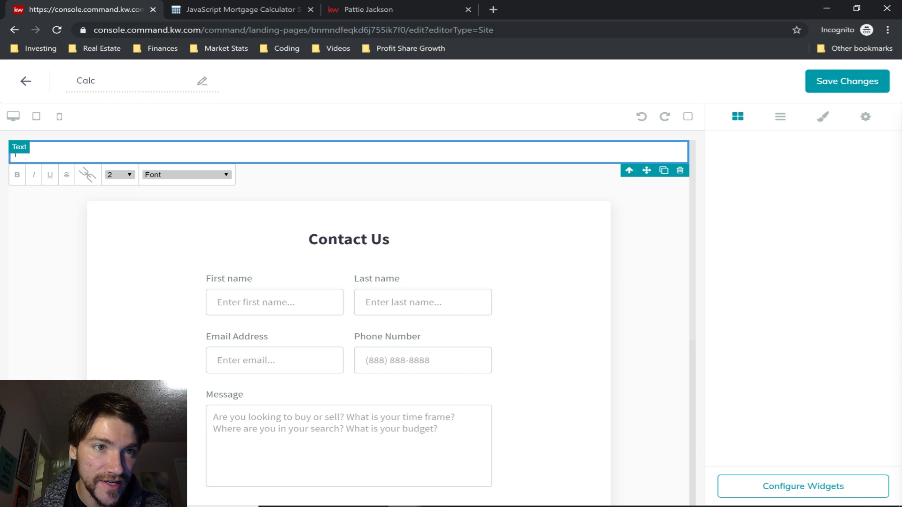
right_click(53, 155)
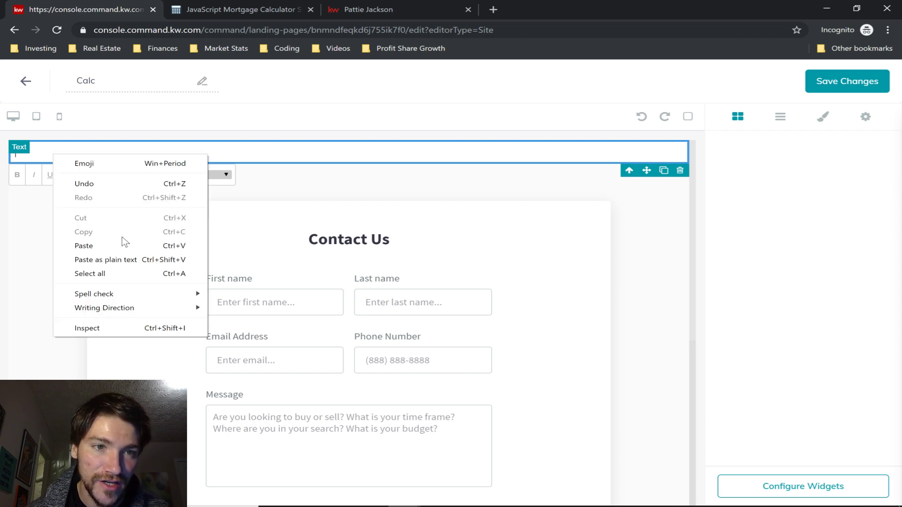
left_click(84, 246)
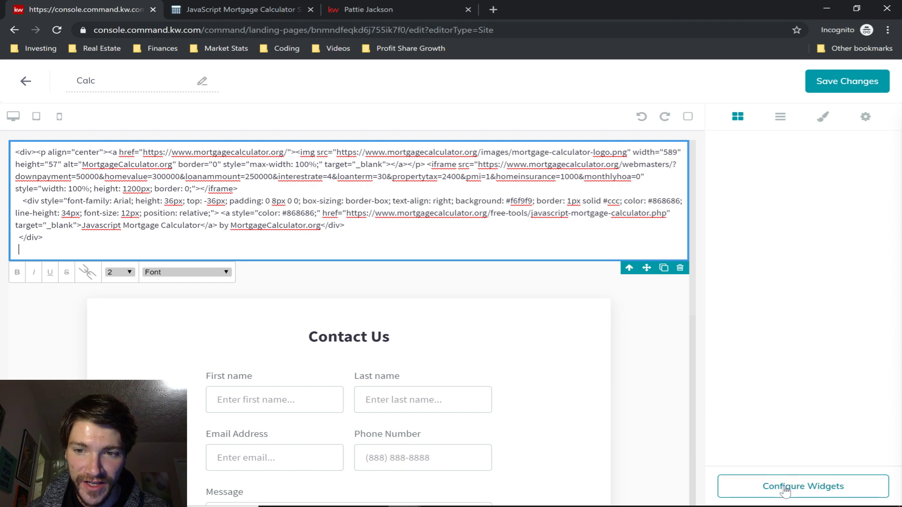
Step: Render the embed as a live mortgage calculator via Configure Widgets and scroll its preview
left_click(805, 488)
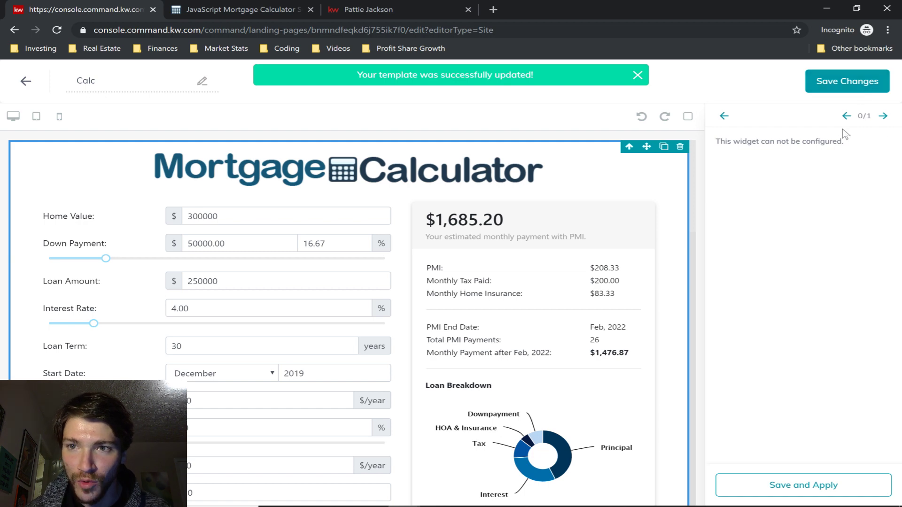
scroll(660, 261, "down", 6)
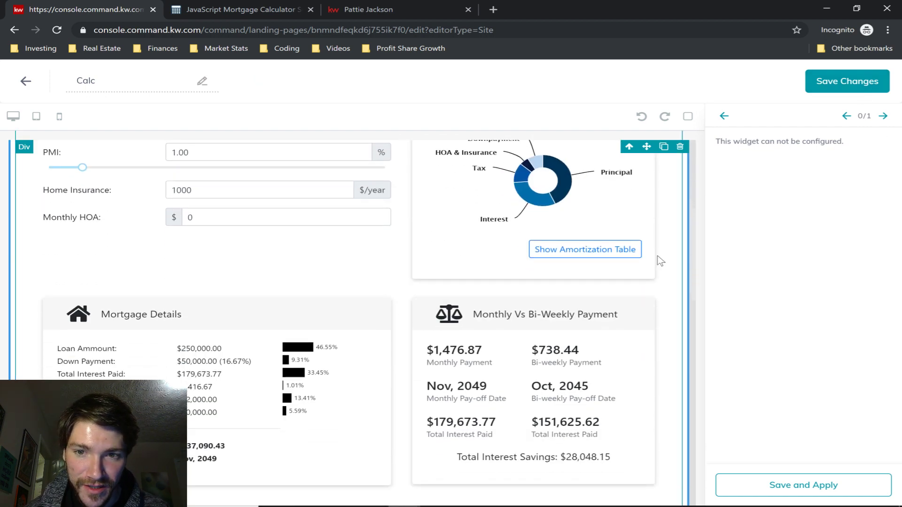
scroll(657, 260, "down", 5)
scroll(657, 259, "up", 12)
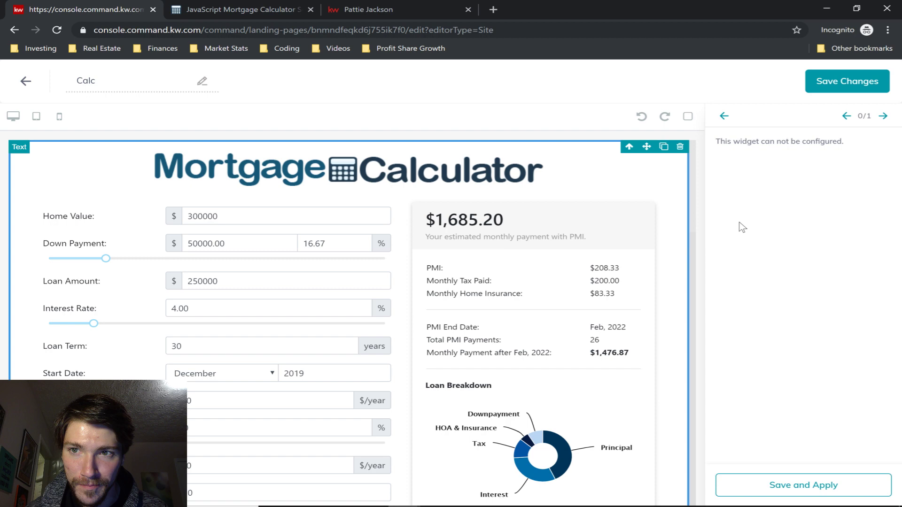
Step: Set the contact form's phone to the second listed number, apply it, and save the page
left_click(884, 117)
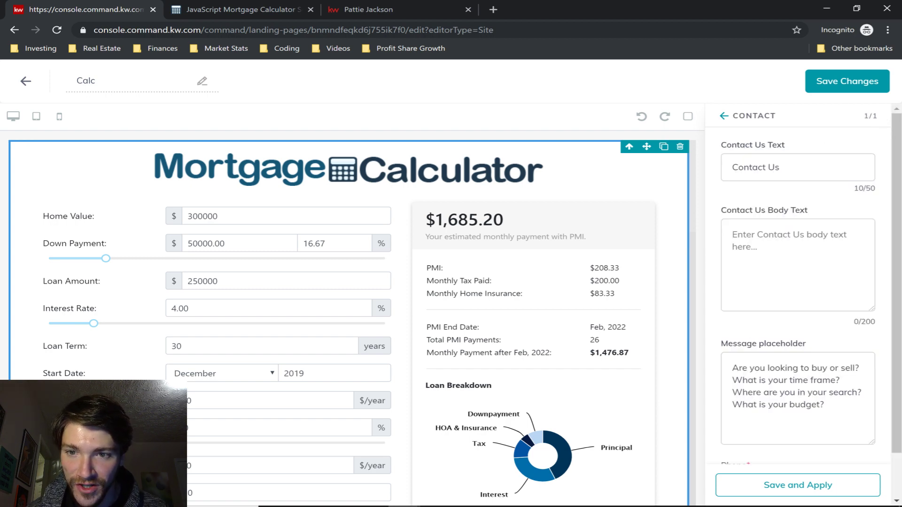
scroll(850, 282, "down", 1)
scroll(850, 282, "up", 1)
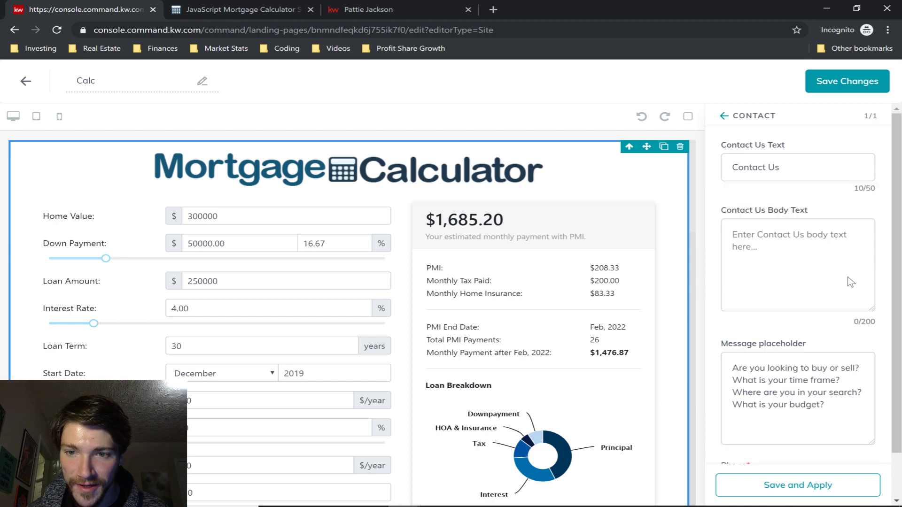
scroll(850, 282, "down", 1)
left_click(764, 446)
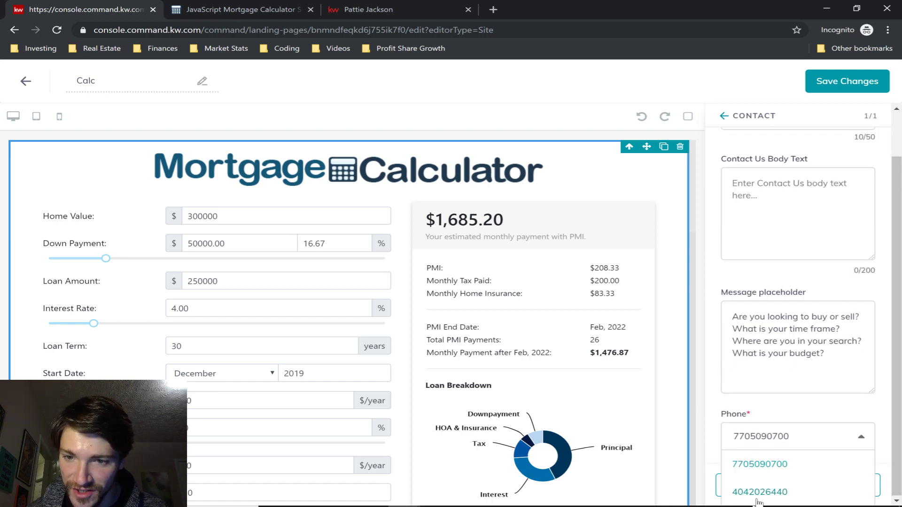
left_click(768, 491)
scroll(798, 301, "up", 1)
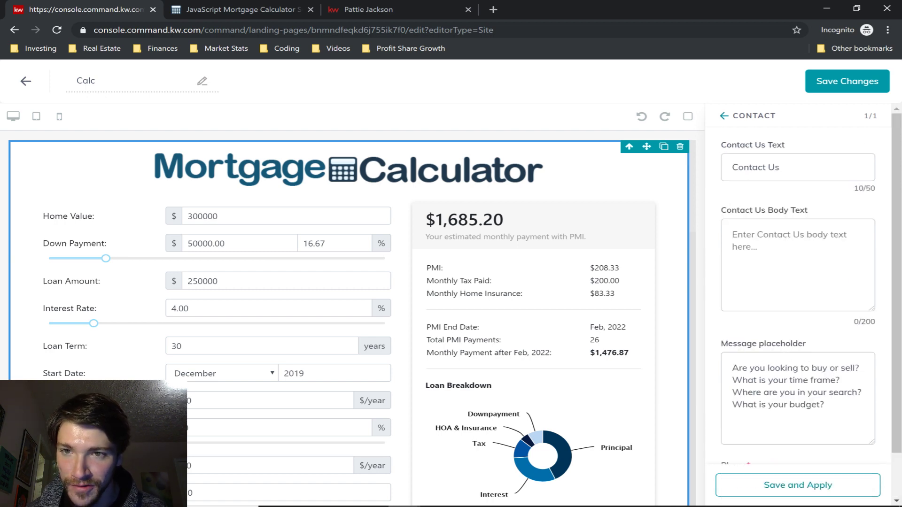
left_click(800, 489)
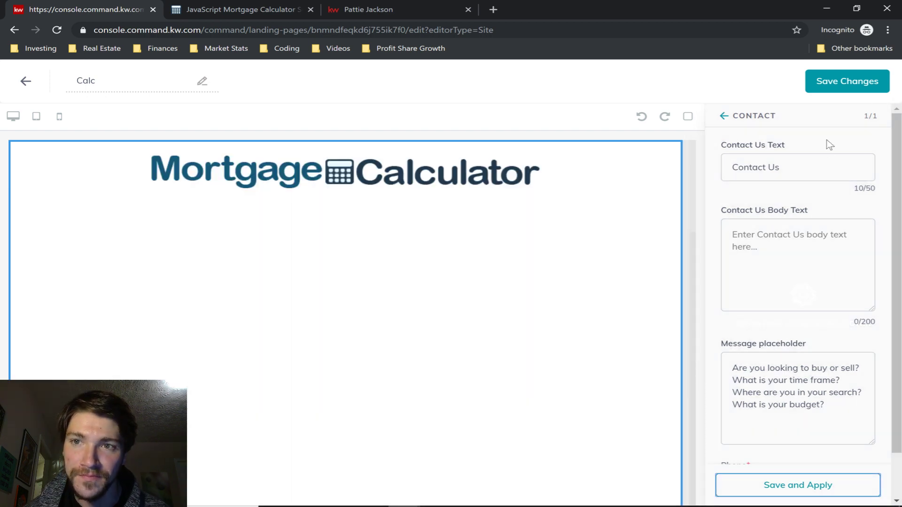
left_click(847, 87)
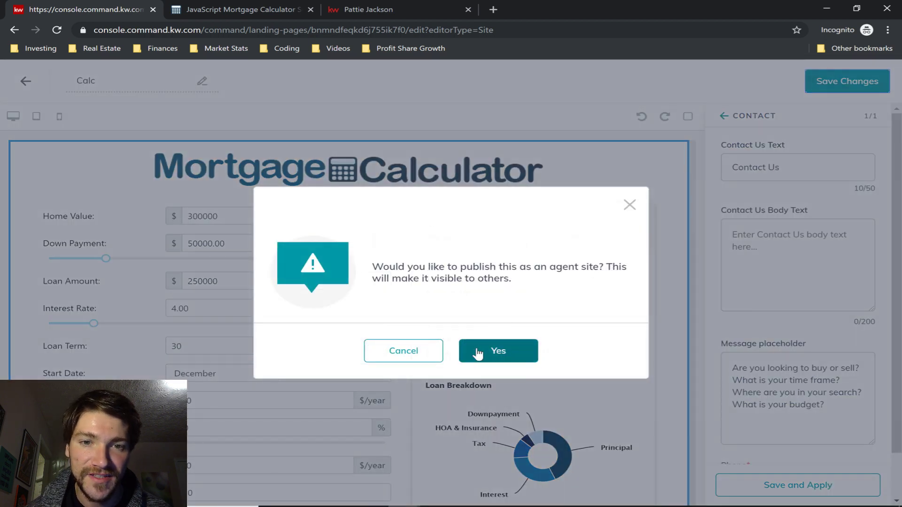
Step: Confirm publishing Calc as an agent site page
left_click(512, 356)
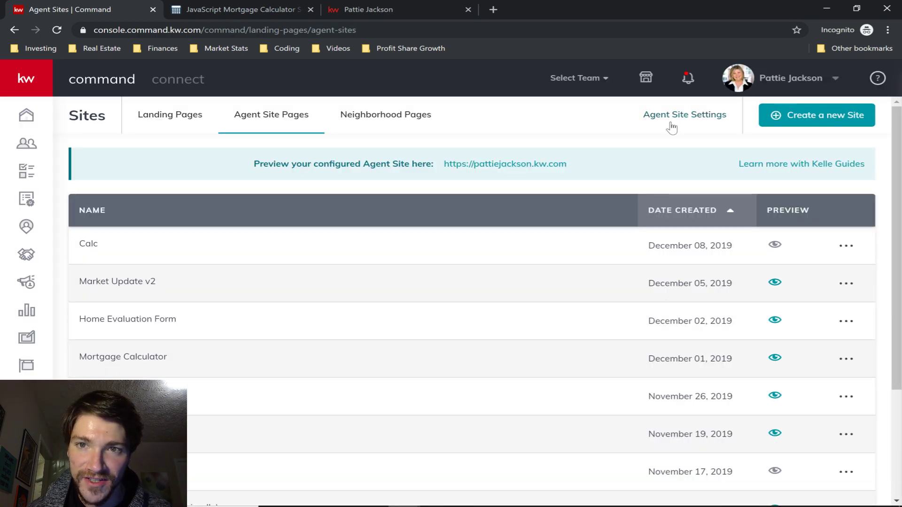
Step: In Agent Site Settings > Pages, add a navigation entry titled 'Calc' with slug 'calc'
left_click(689, 117)
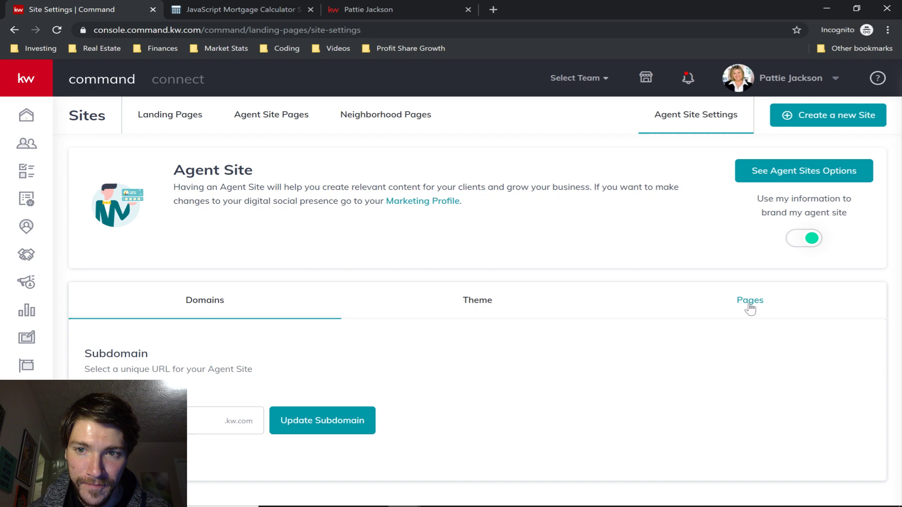
left_click(750, 303)
scroll(111, 310, "down", 6)
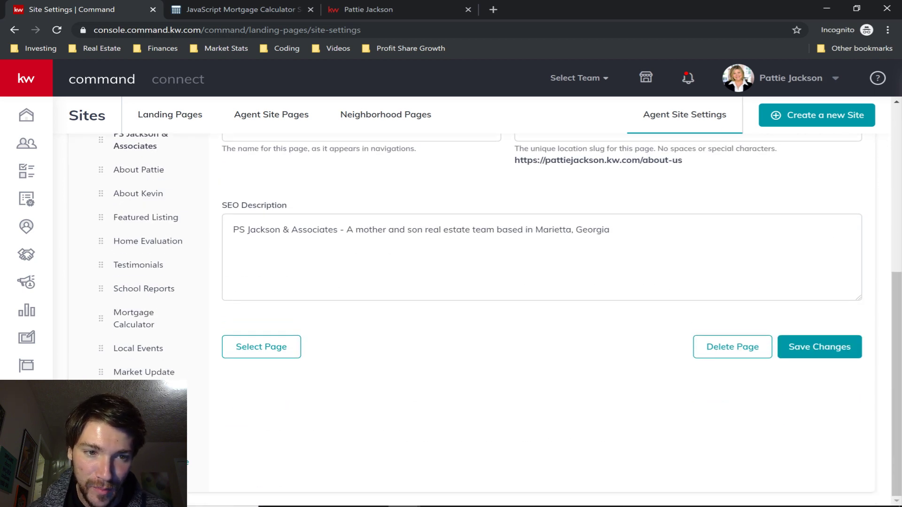
left_click(135, 143)
scroll(489, 291, "up", 2)
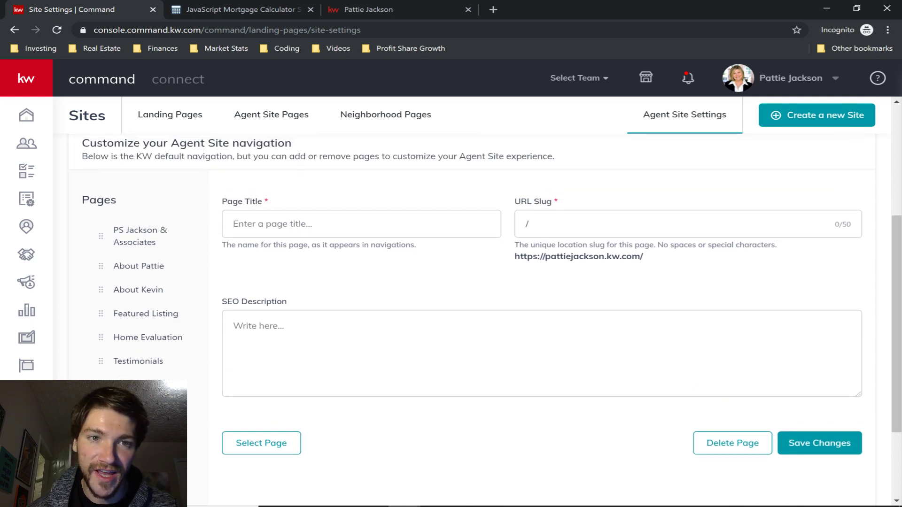
type("Cal")
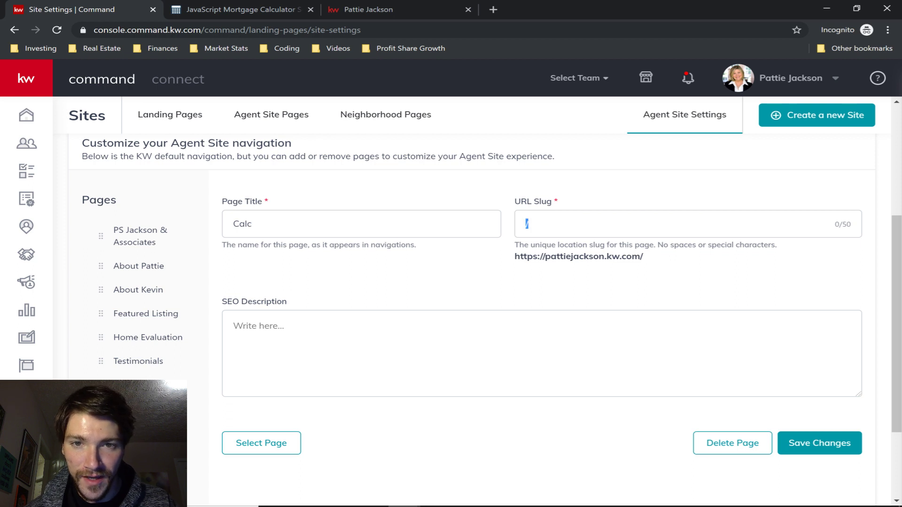
type("calc")
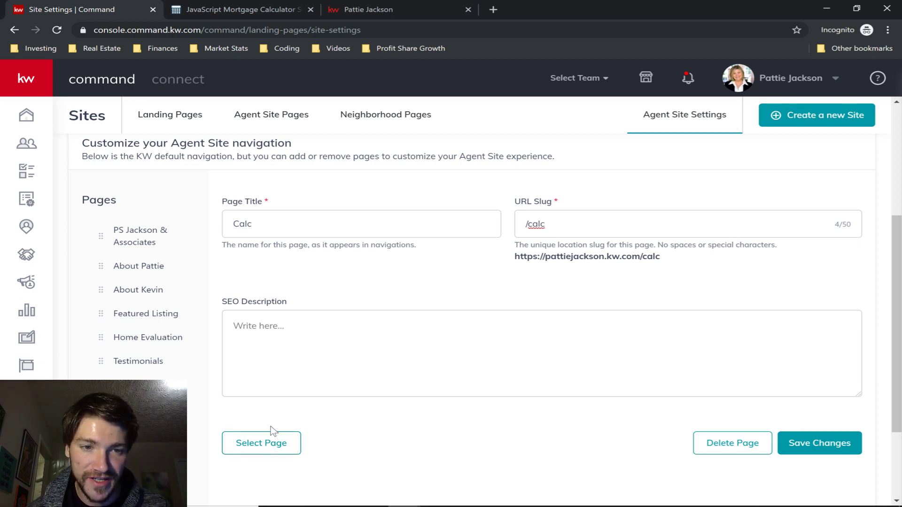
Step: Link the Calc navigation entry to the Calc page and save the navigation settings
left_click(259, 447)
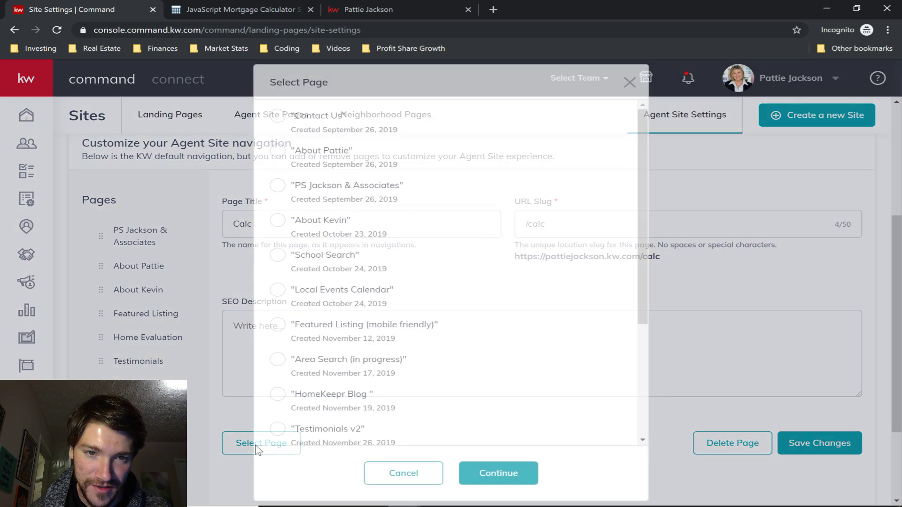
scroll(411, 278, "down", 4)
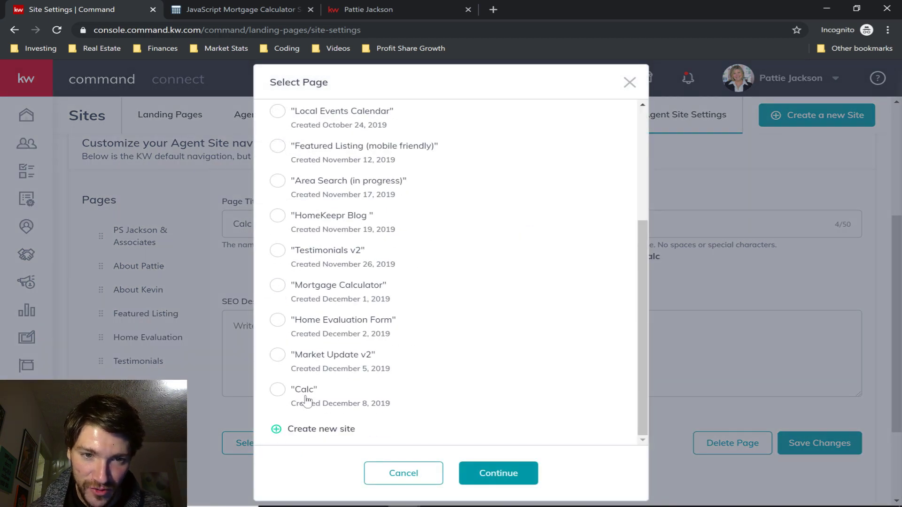
left_click(511, 477)
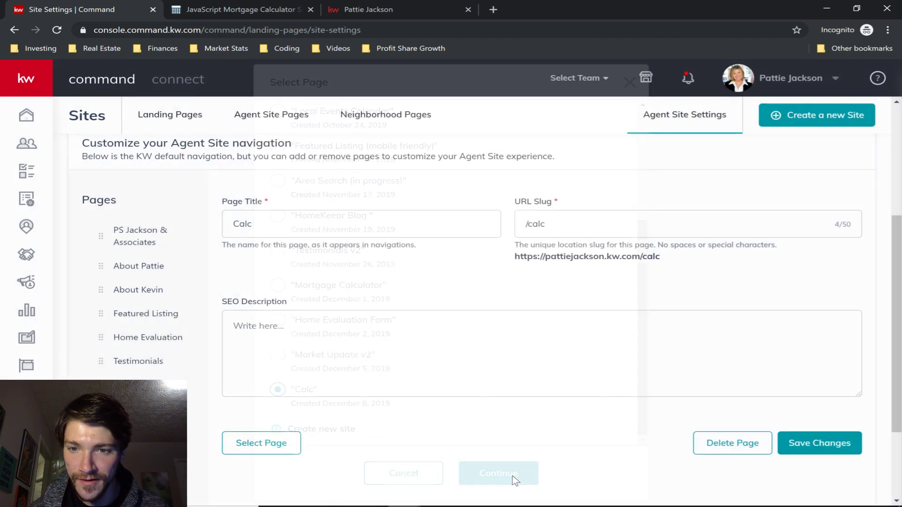
left_click(820, 443)
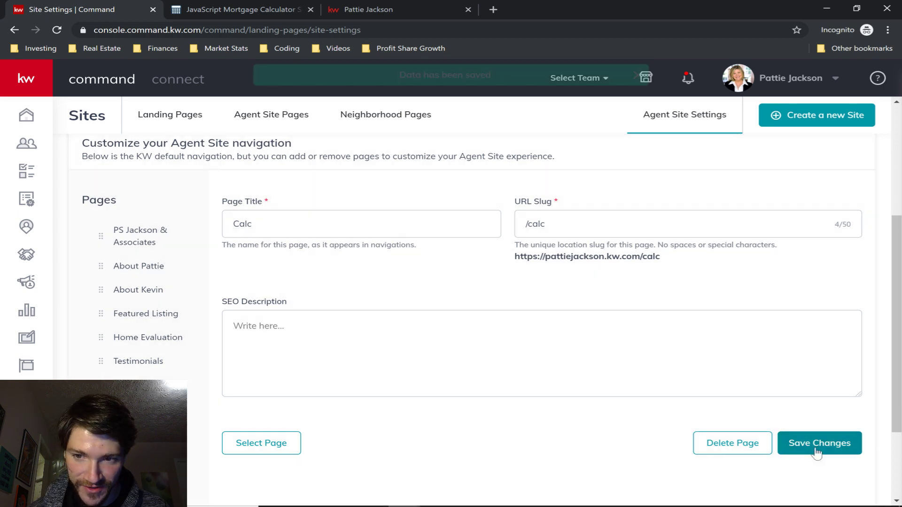
Step: Go to the live agent site's homepage and reload it to pick up the navigation change
left_click(428, 6)
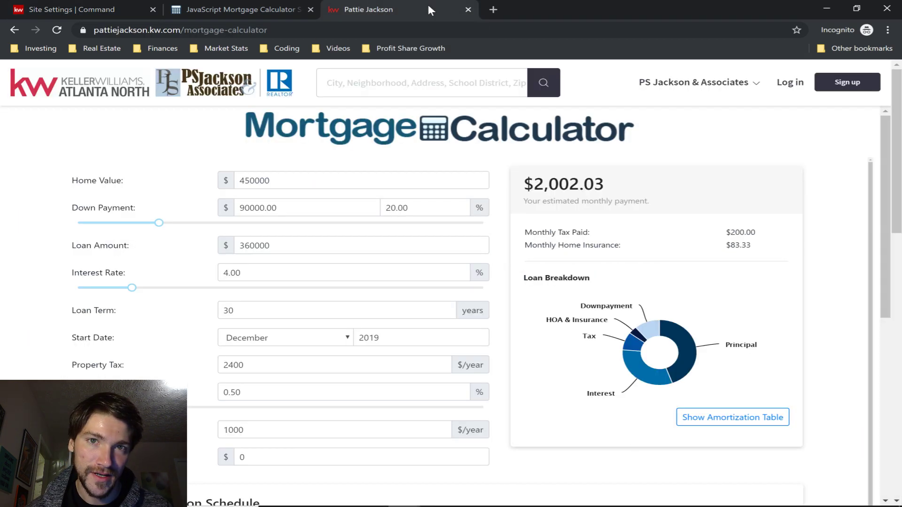
left_click(203, 86)
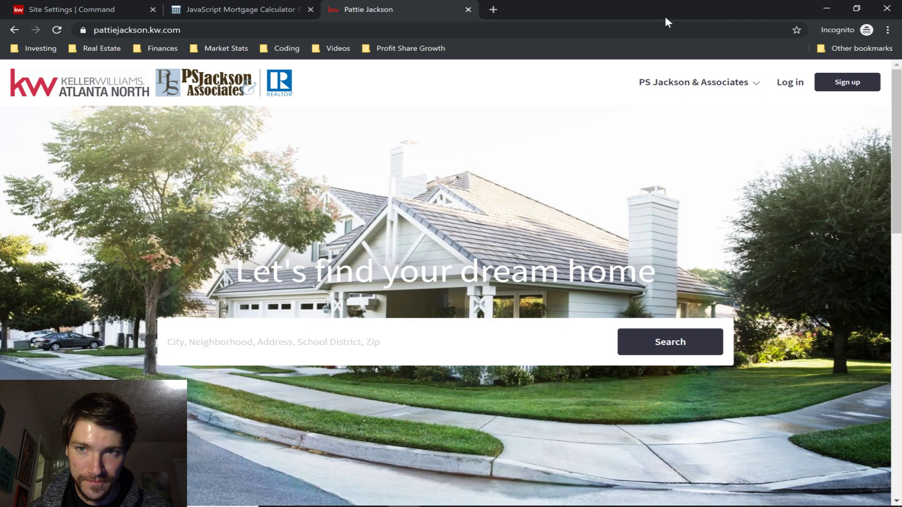
left_click(755, 92)
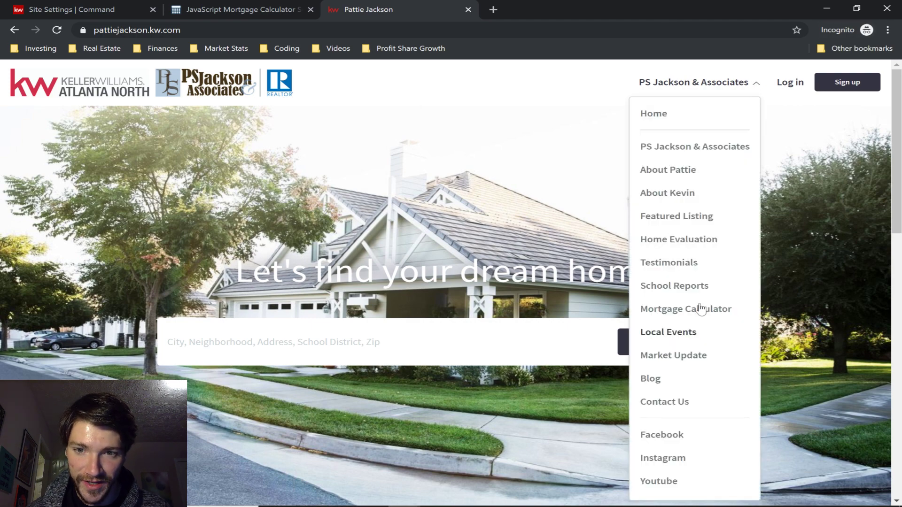
key("F5")
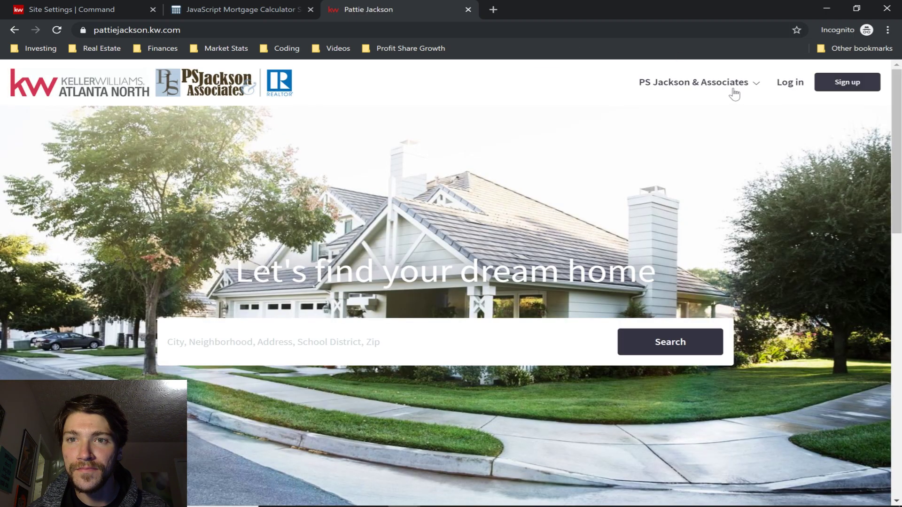
Step: Open Calc from the site menu and review the live mortgage calculator showing $1,685.20
left_click(731, 87)
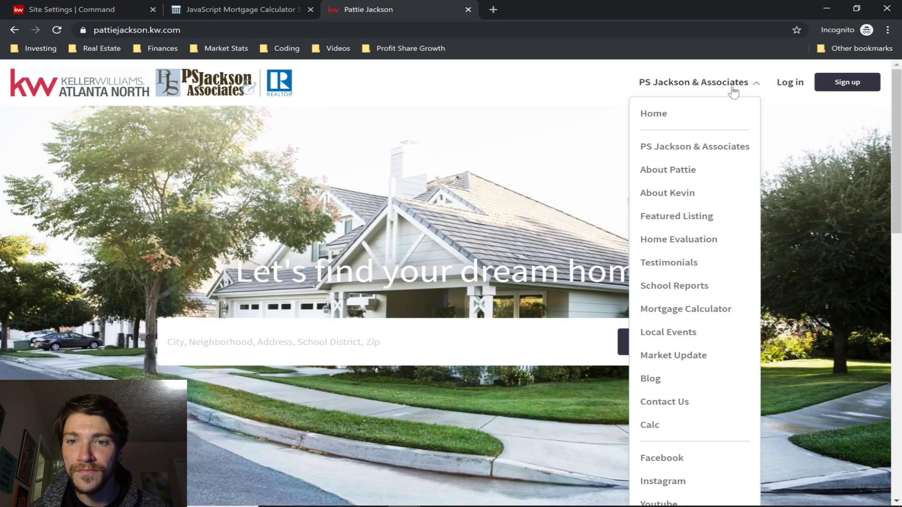
left_click(651, 426)
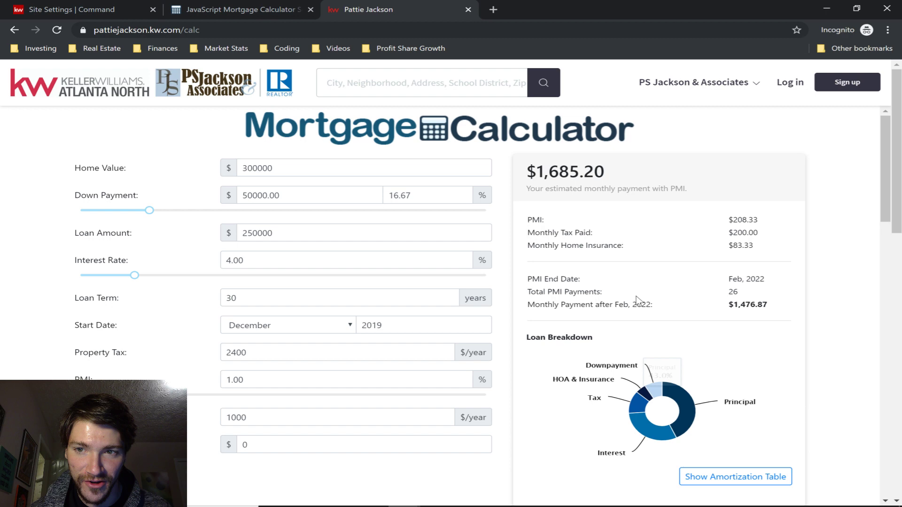
scroll(636, 296, "down", 12)
scroll(636, 295, "up", 10)
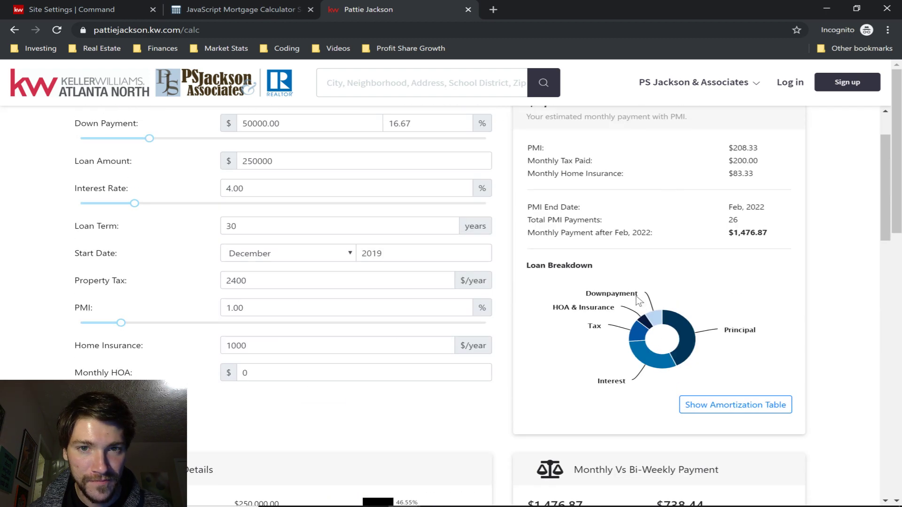